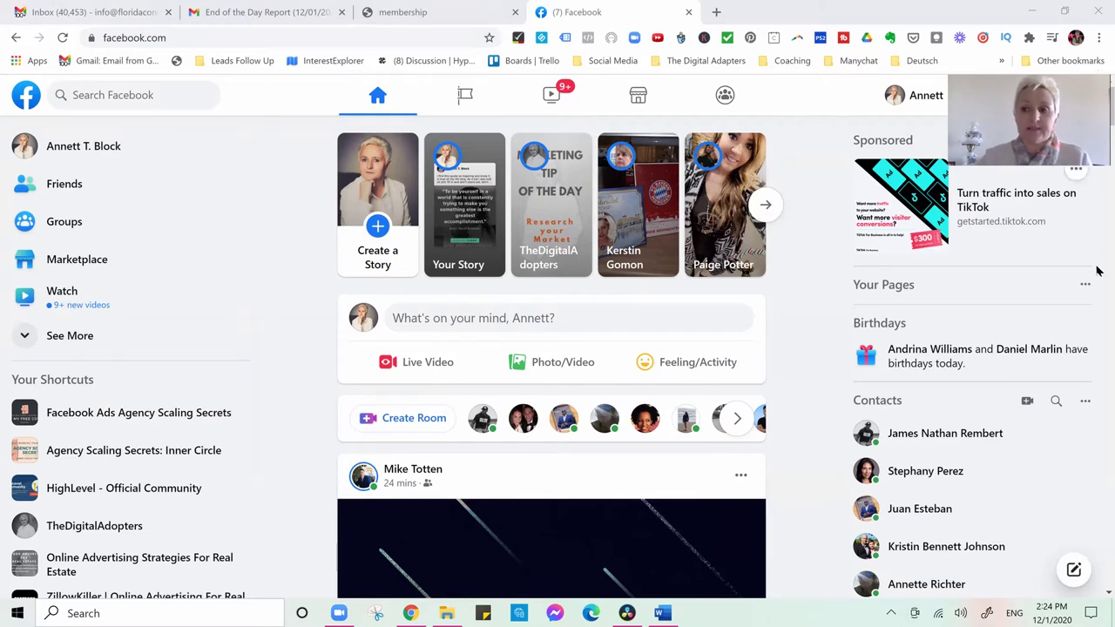
# Step: Scroll through the home feed, then open the Friends section
pyautogui.scroll(-5, 1095, 266)
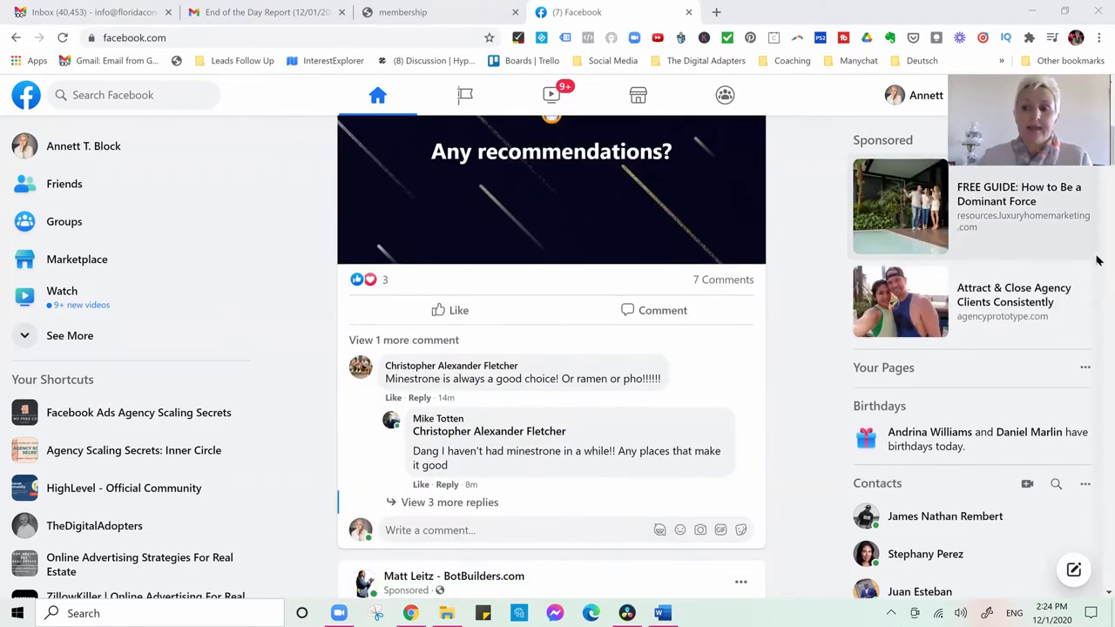
pyautogui.scroll(-5, 1097, 302)
pyautogui.scroll(-5, 1097, 302)
pyautogui.scroll(-5, 1098, 302)
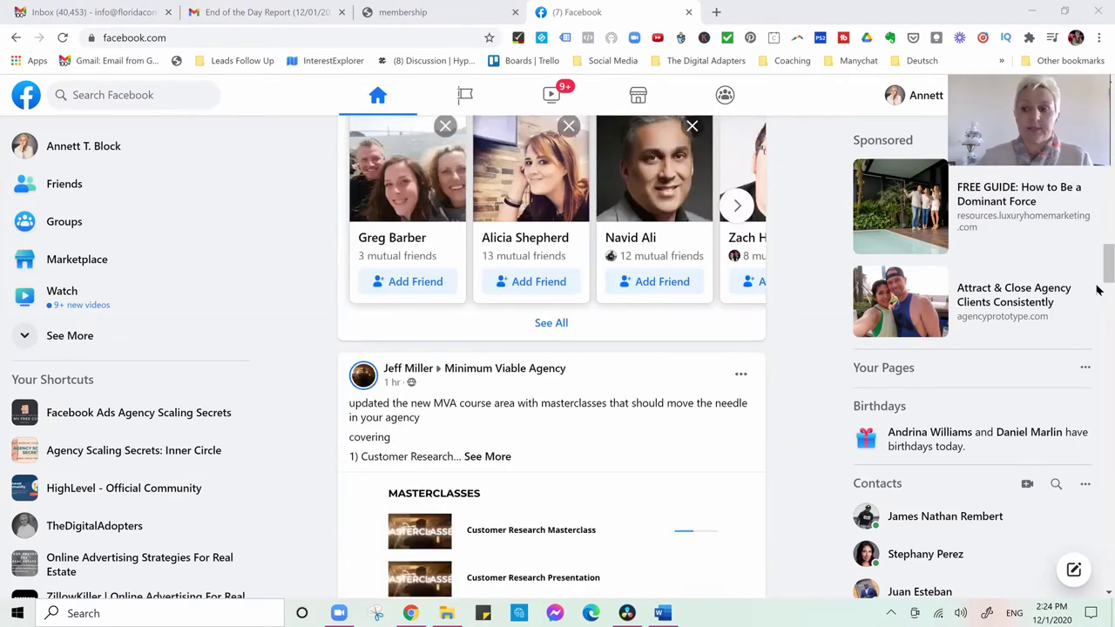
pyautogui.scroll(2, 1099, 252)
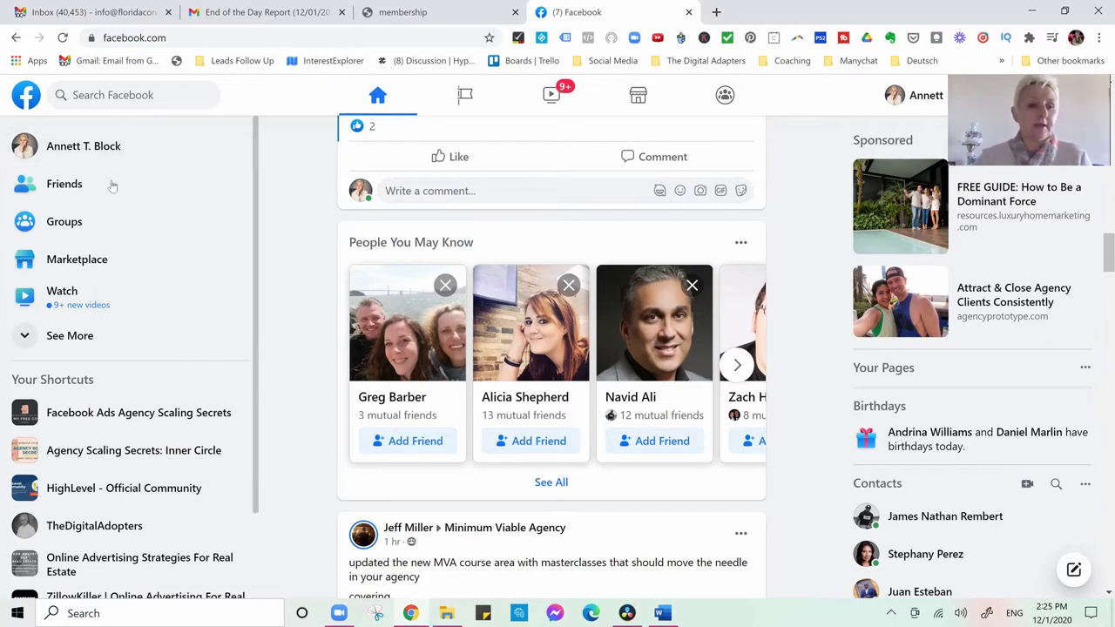
pyautogui.click(66, 187)
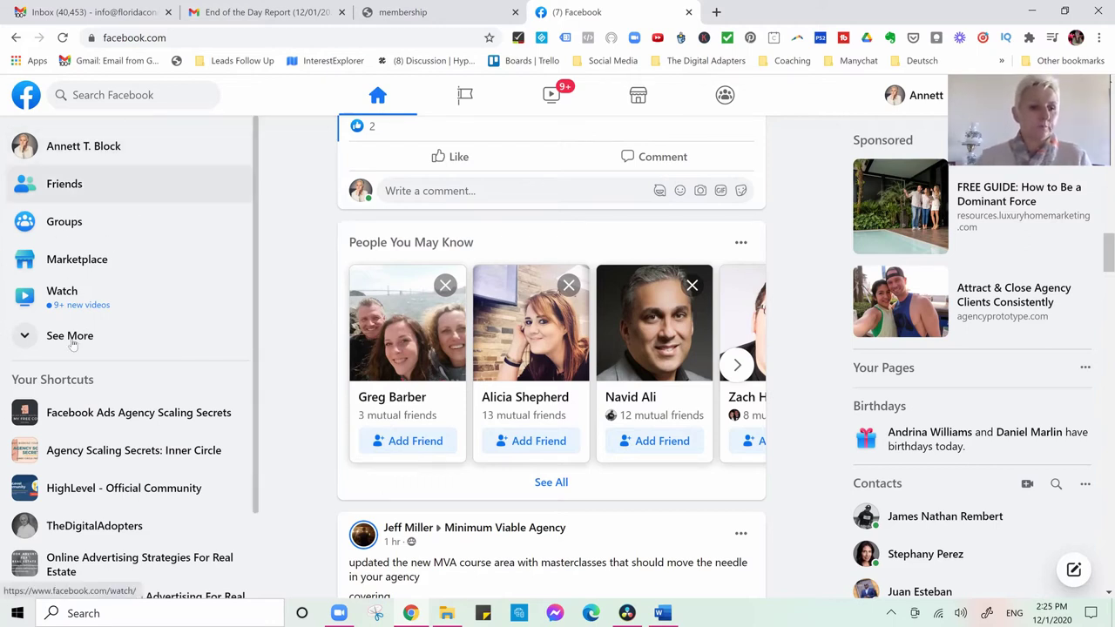
# Step: Expand See More to list all sections, including Ad Center and Campus, then return to the feed
pyautogui.click(28, 341)
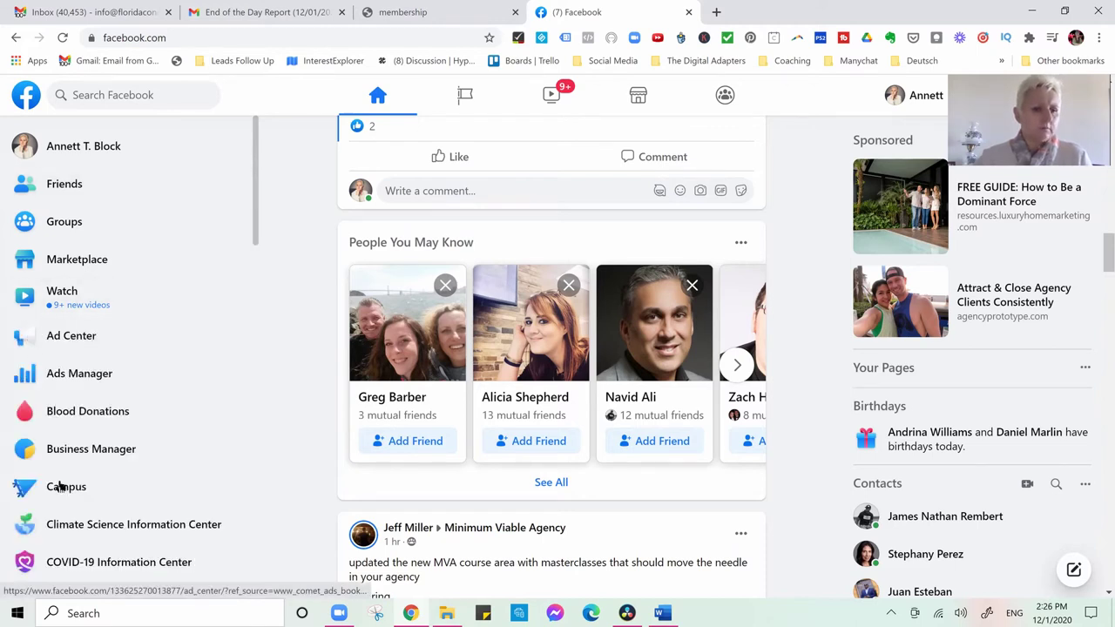
pyautogui.scroll(-6, 73, 445)
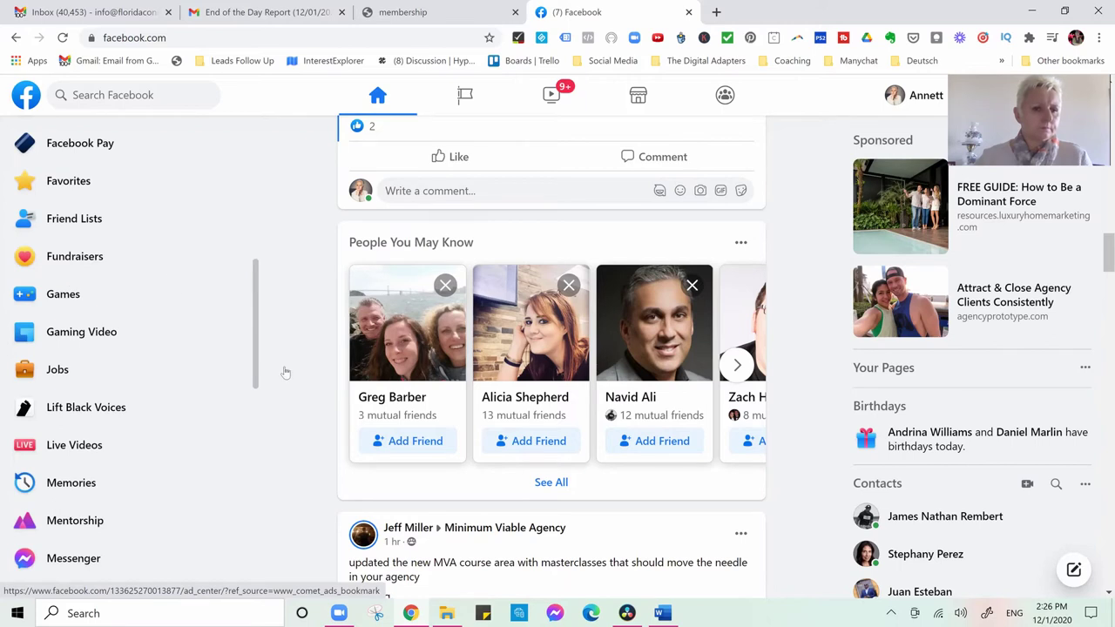
pyautogui.moveTo(256, 377); pyautogui.dragTo(244, 253)
pyautogui.scroll(2, 245, 252)
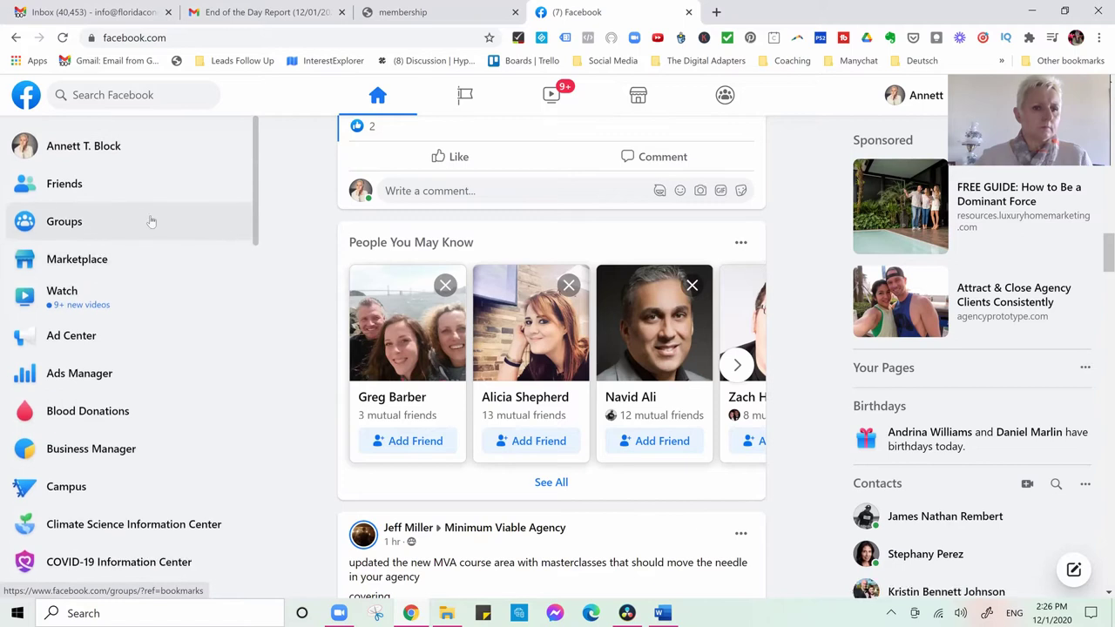
pyautogui.click(74, 190)
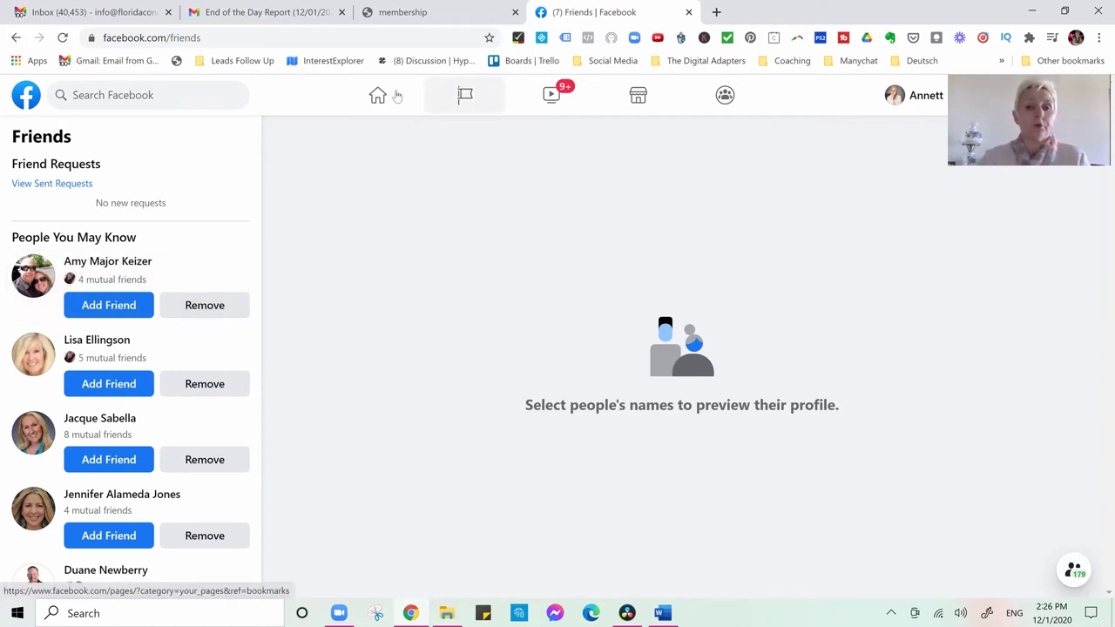
pyautogui.click(365, 105)
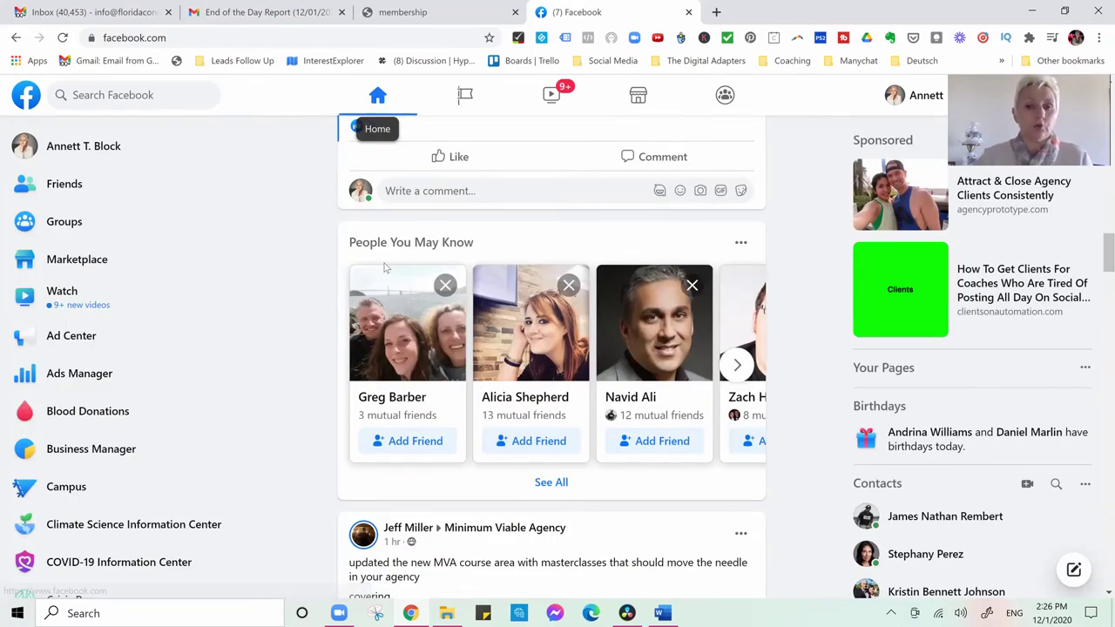
pyautogui.moveTo(1098, 268); pyautogui.dragTo(1089, 178)
pyautogui.scroll(5, 1089, 179)
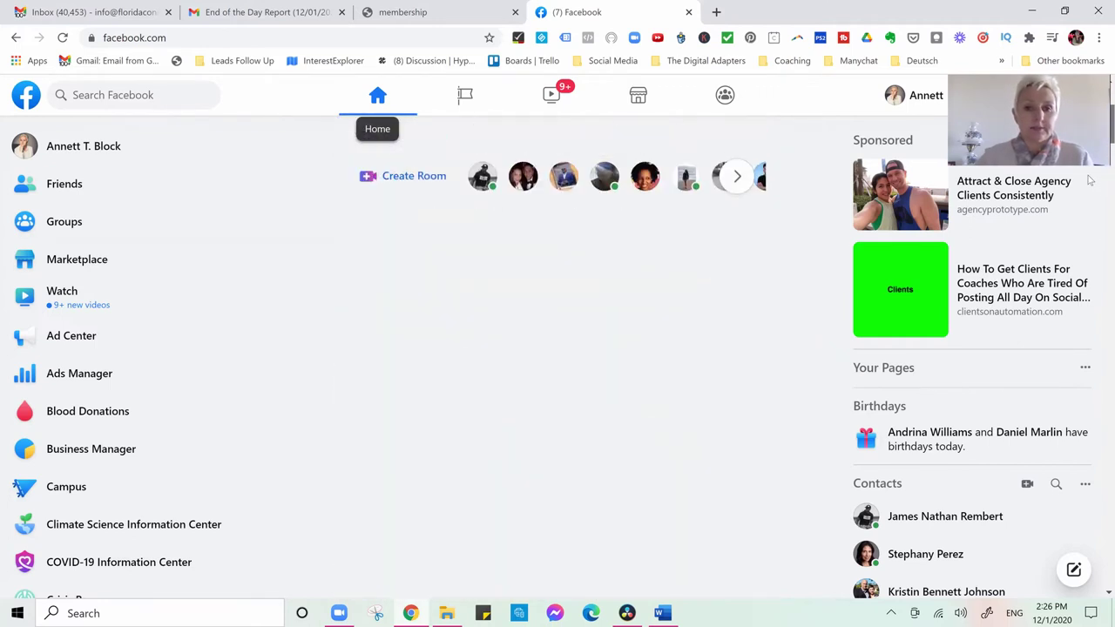
pyautogui.scroll(-3, 1088, 179)
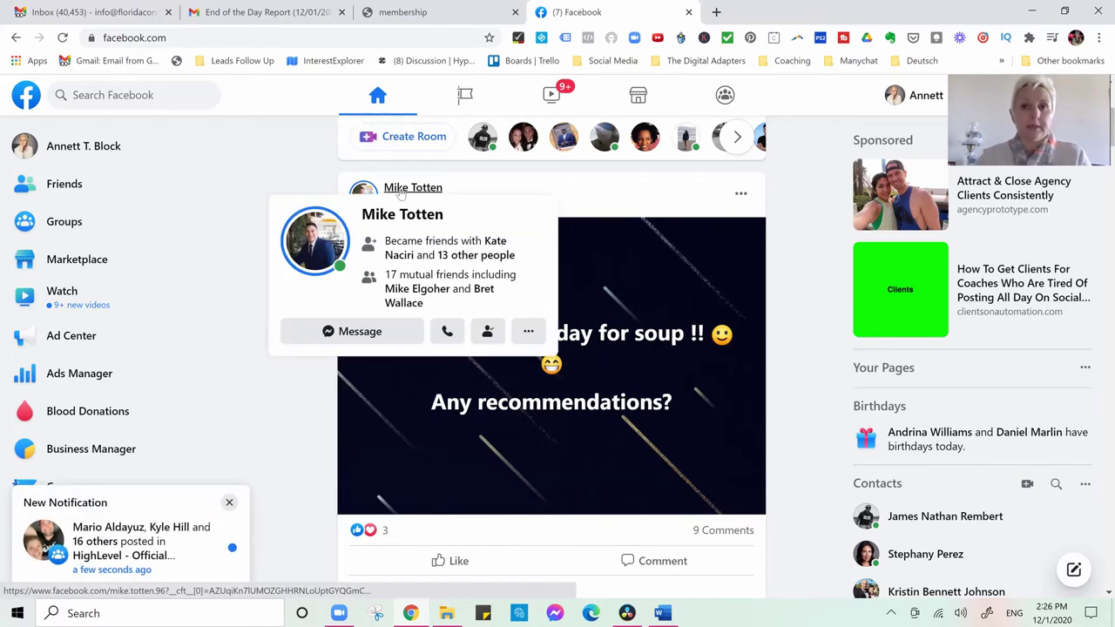
pyautogui.moveTo(400, 194)
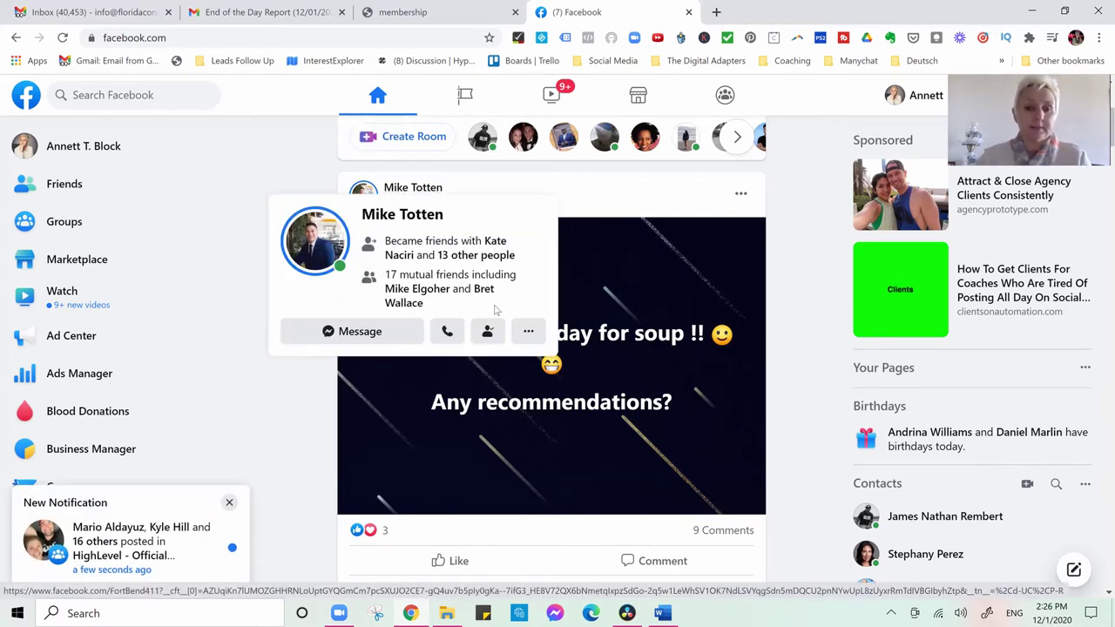
pyautogui.click(488, 332)
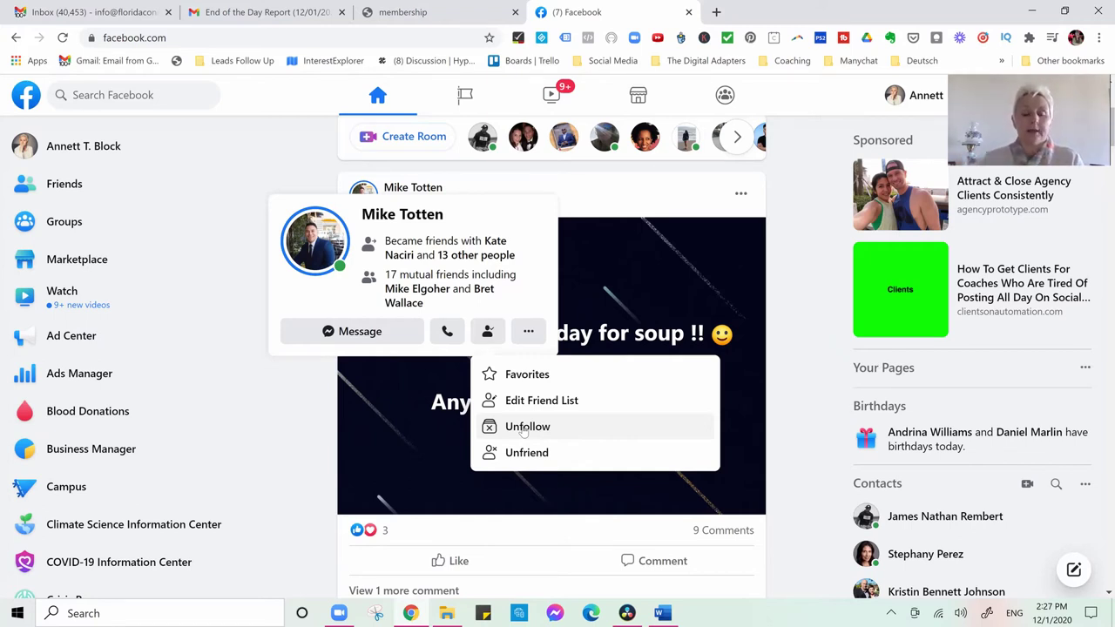
pyautogui.click(519, 400)
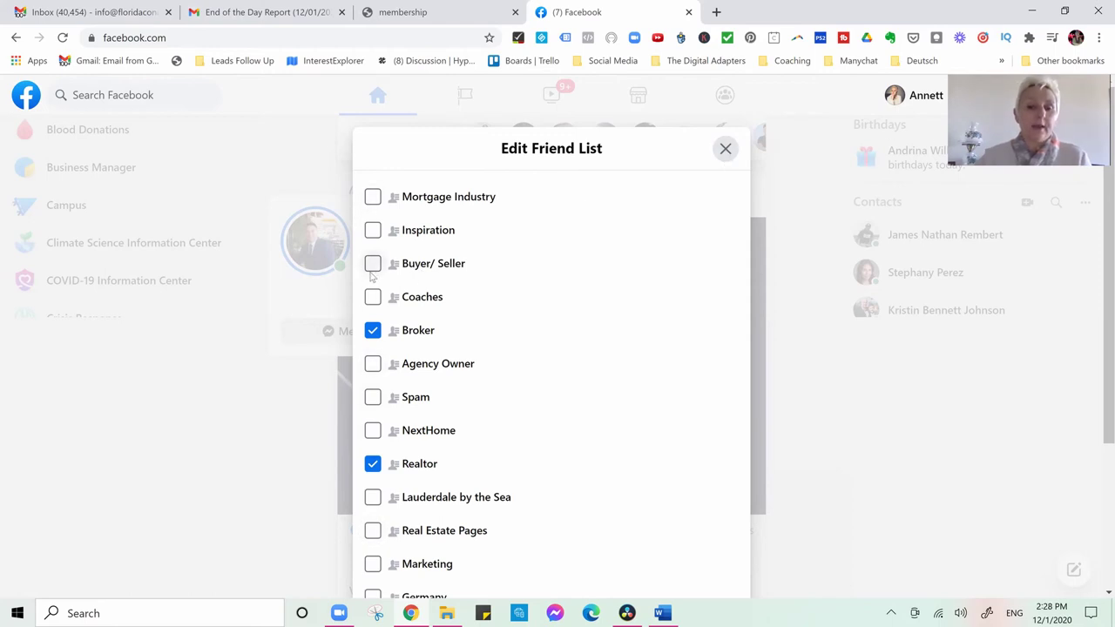
pyautogui.click(373, 332)
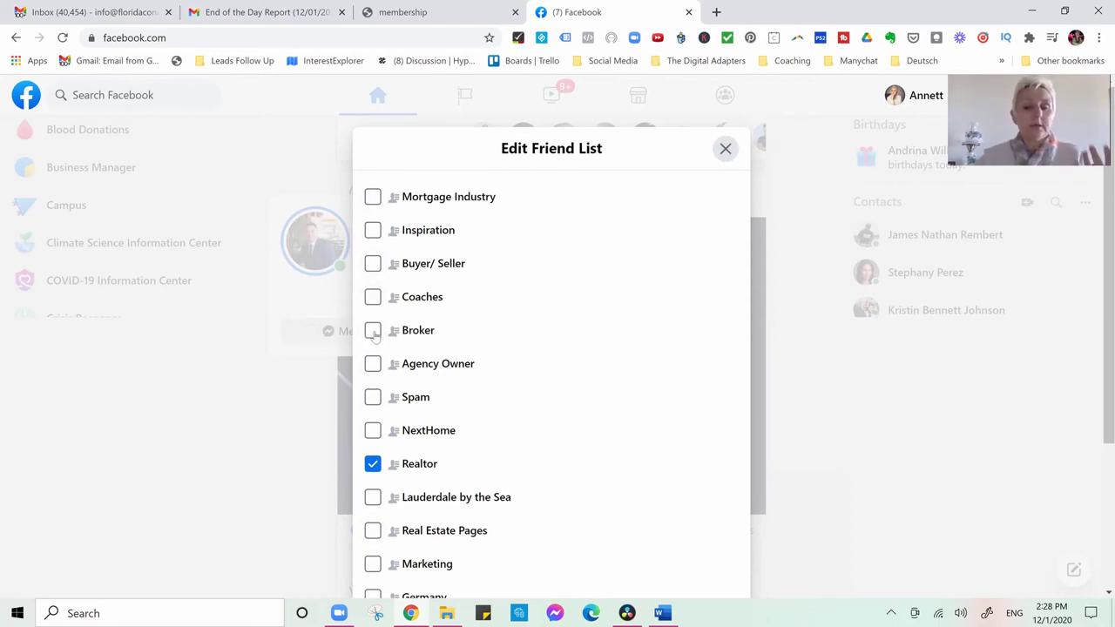
pyautogui.click(374, 334)
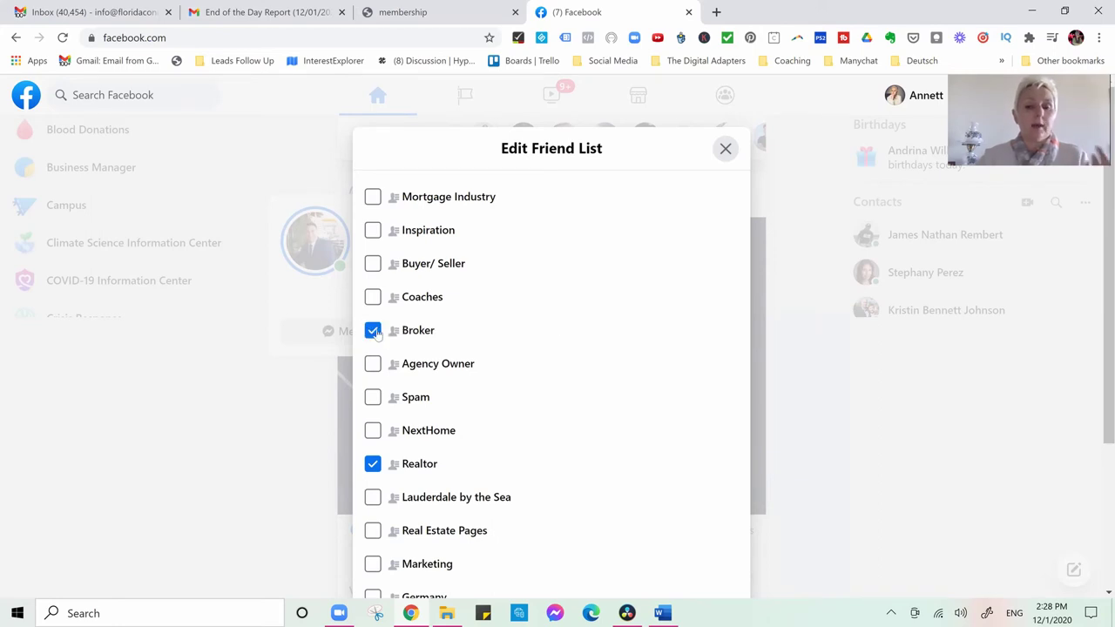
pyautogui.click(805, 294)
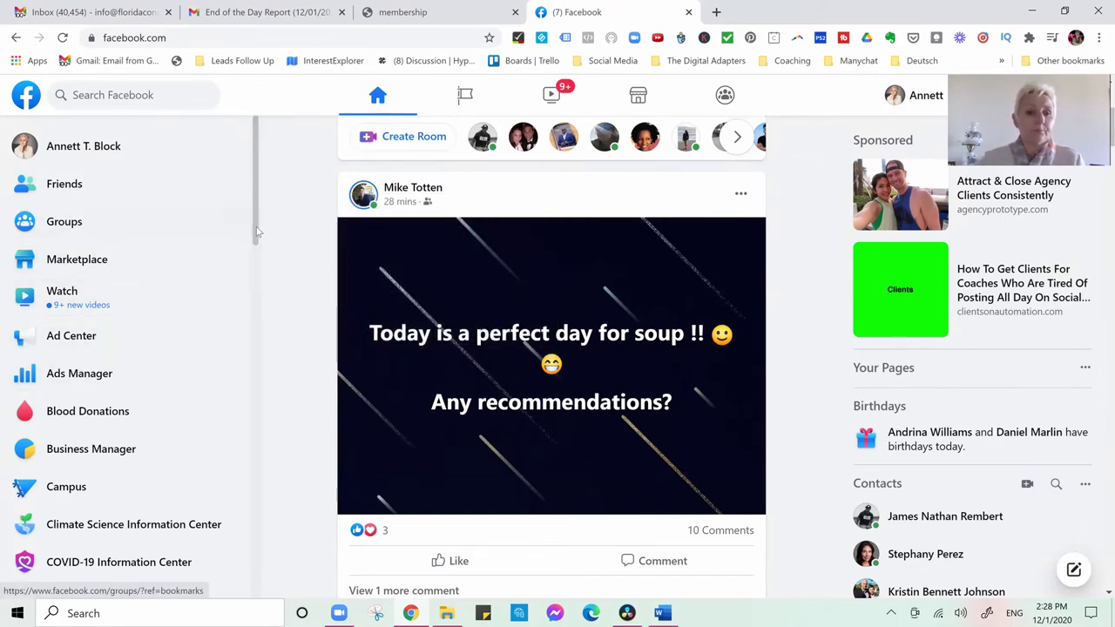
# Step: Open Friend Lists from the sidebar, showing Broker, Realtor, Germany, Close Friends and Restricted
pyautogui.scroll(-2, 250, 255)
pyautogui.scroll(-5, 247, 289)
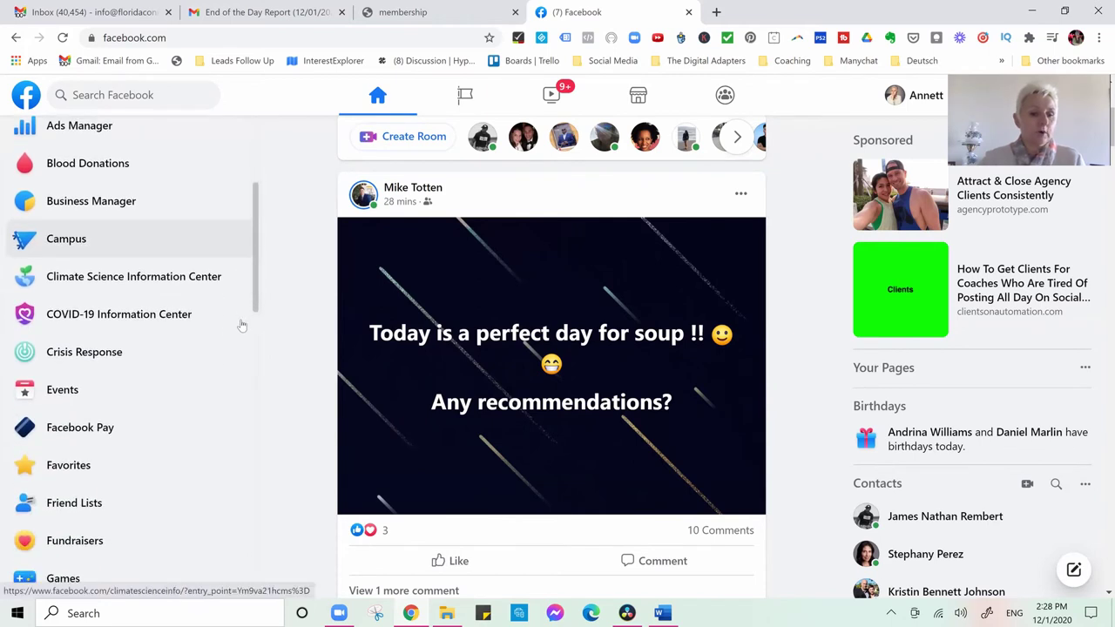
pyautogui.scroll(-1, 229, 415)
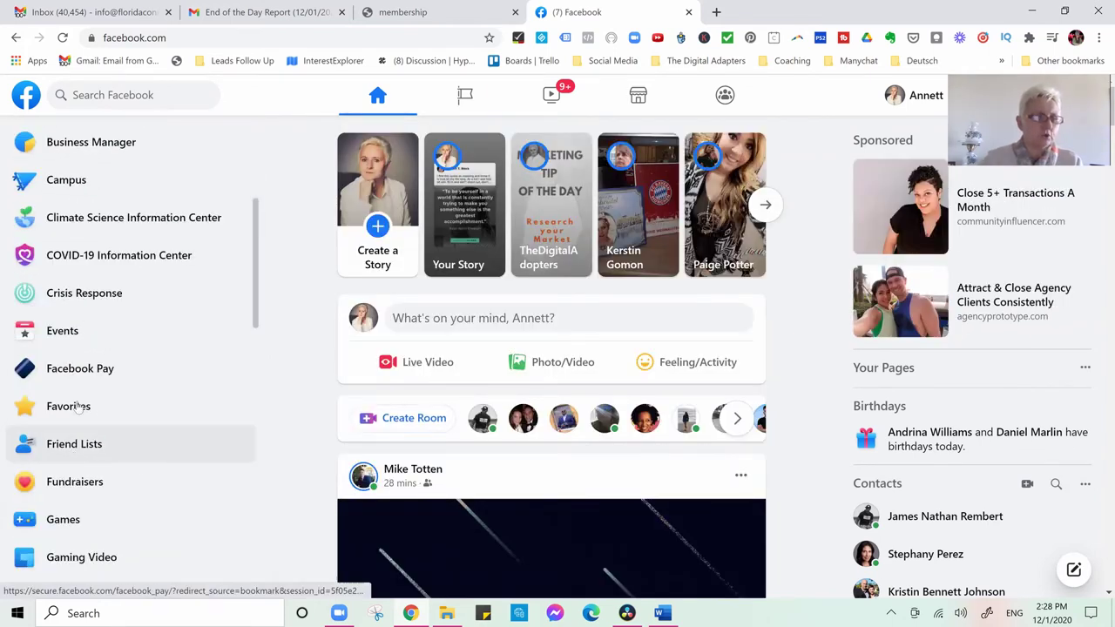
pyautogui.click(65, 446)
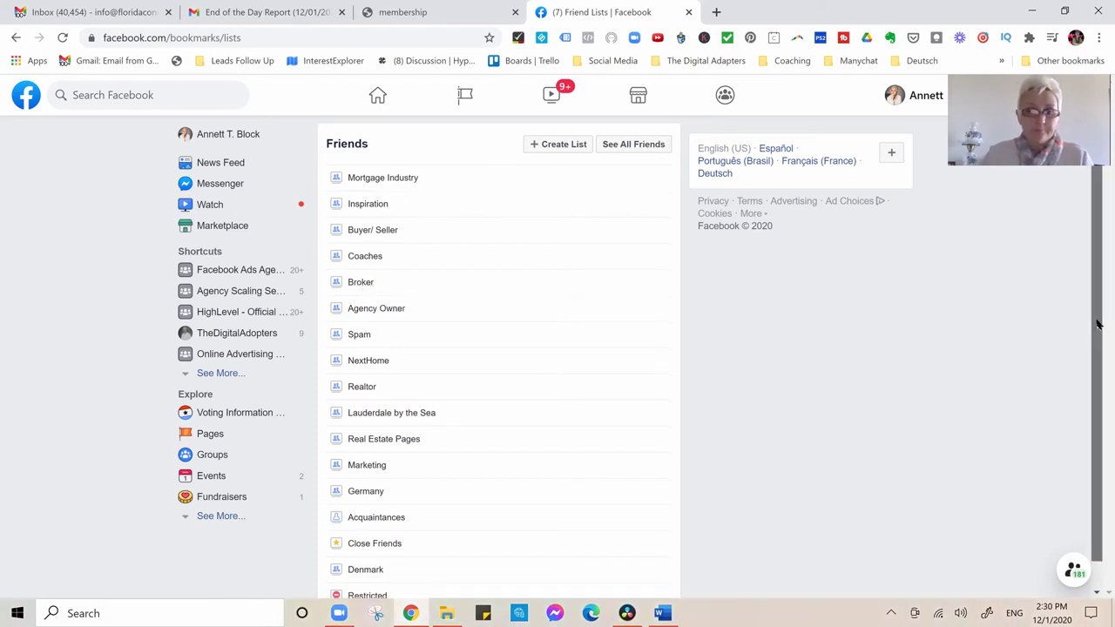
pyautogui.scroll(-1, 1097, 340)
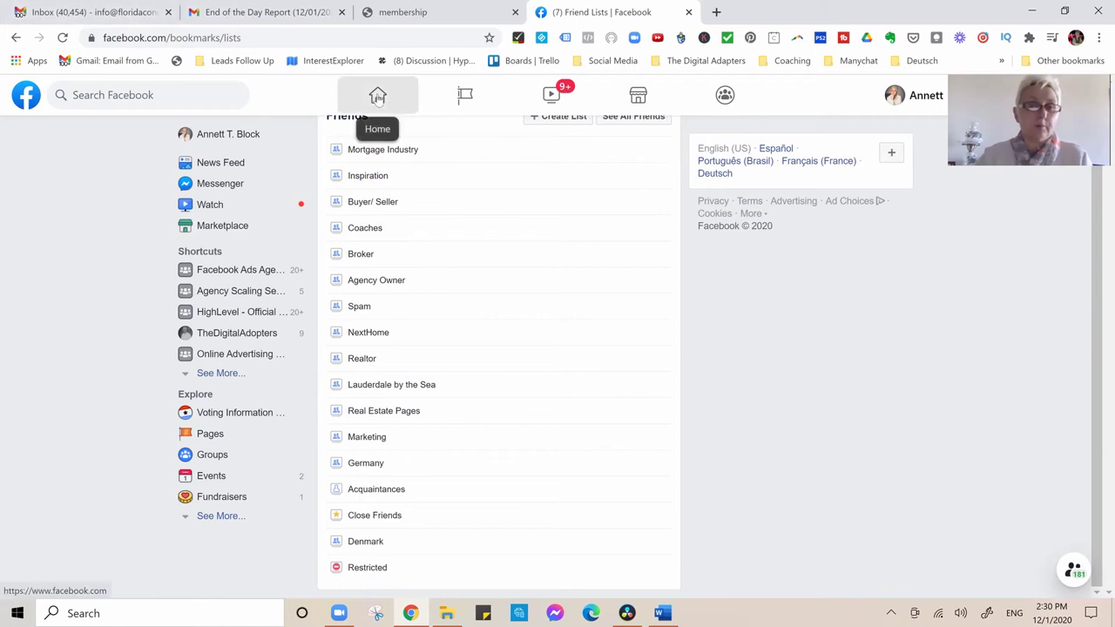
# Step: Go back to the News Feed using the Home icon in the top bar
pyautogui.click(378, 98)
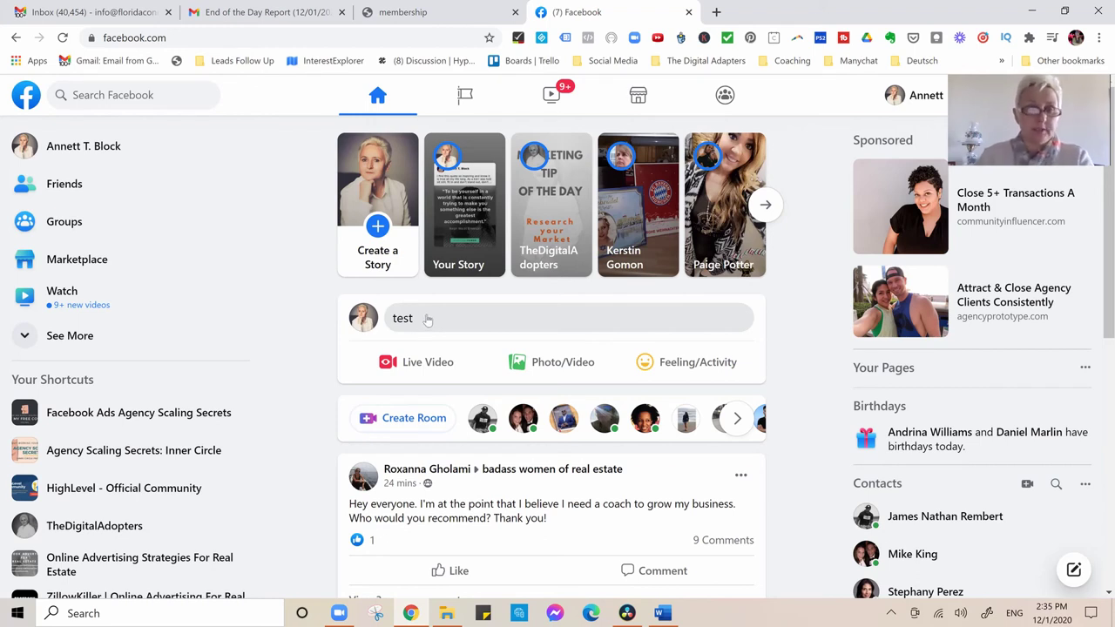
# Step: Open the 'test' draft post and show its Select Privacy audience list
pyautogui.click(421, 330)
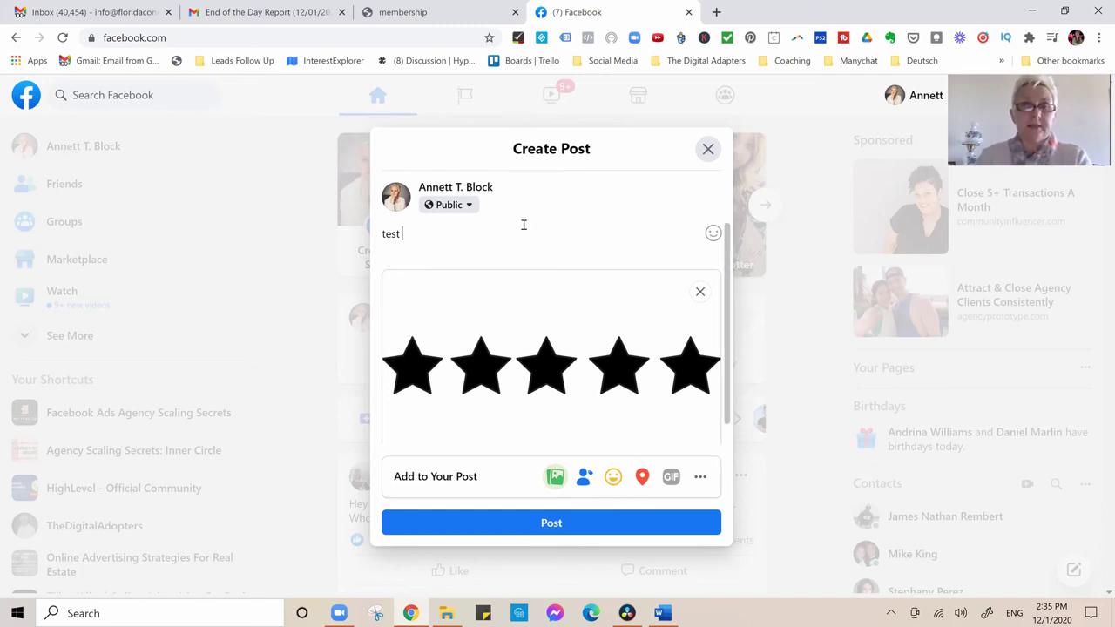
pyautogui.click(469, 206)
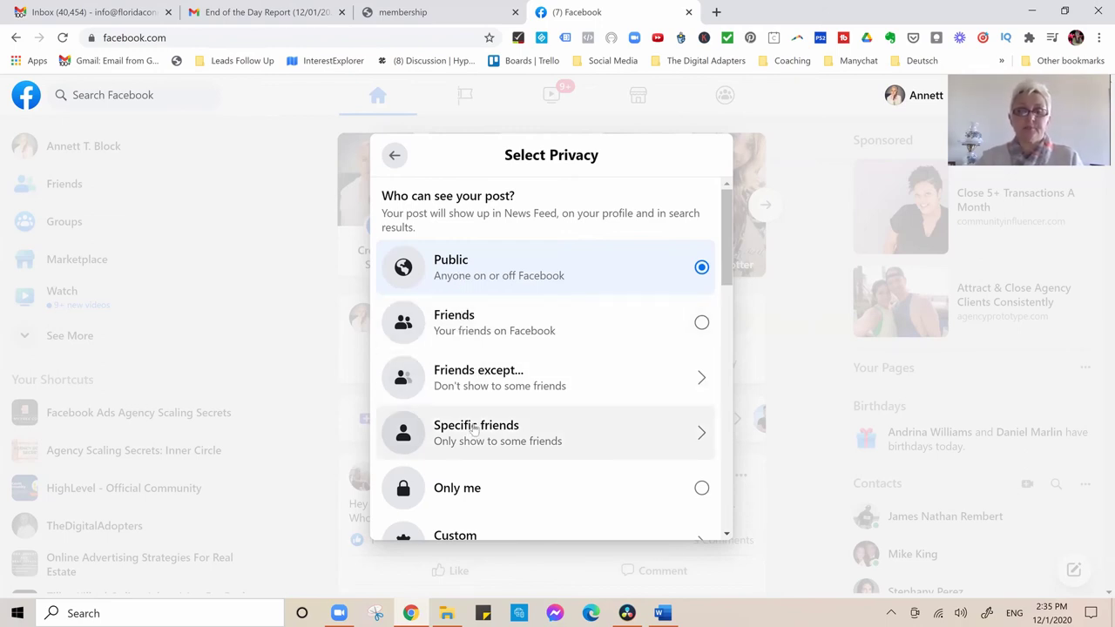
pyautogui.moveTo(723, 243); pyautogui.dragTo(733, 337)
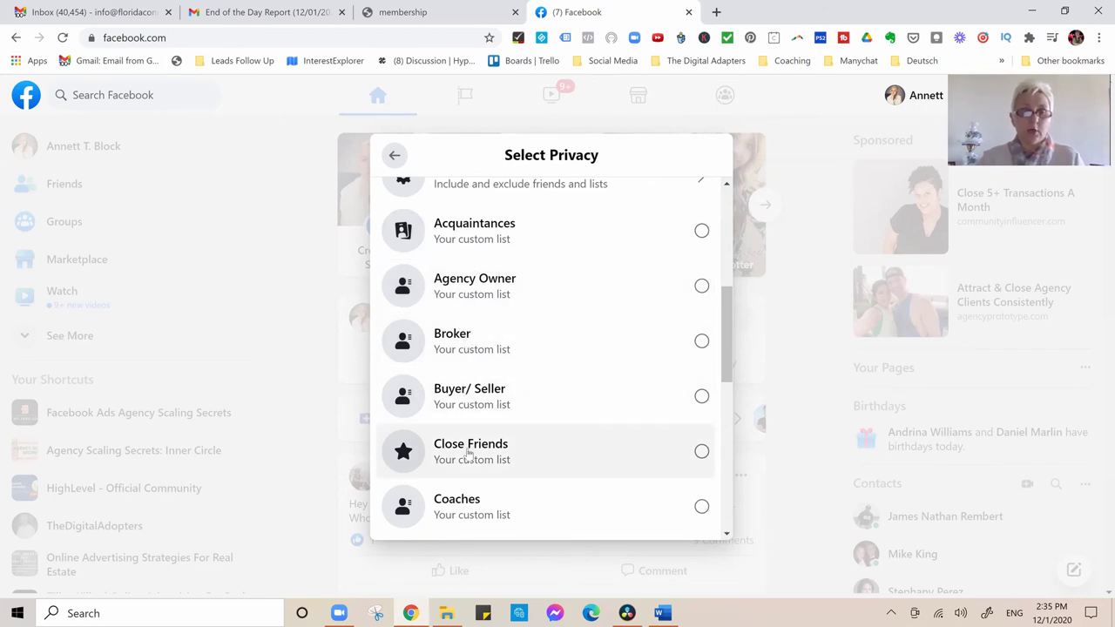
pyautogui.scroll(-3, 726, 364)
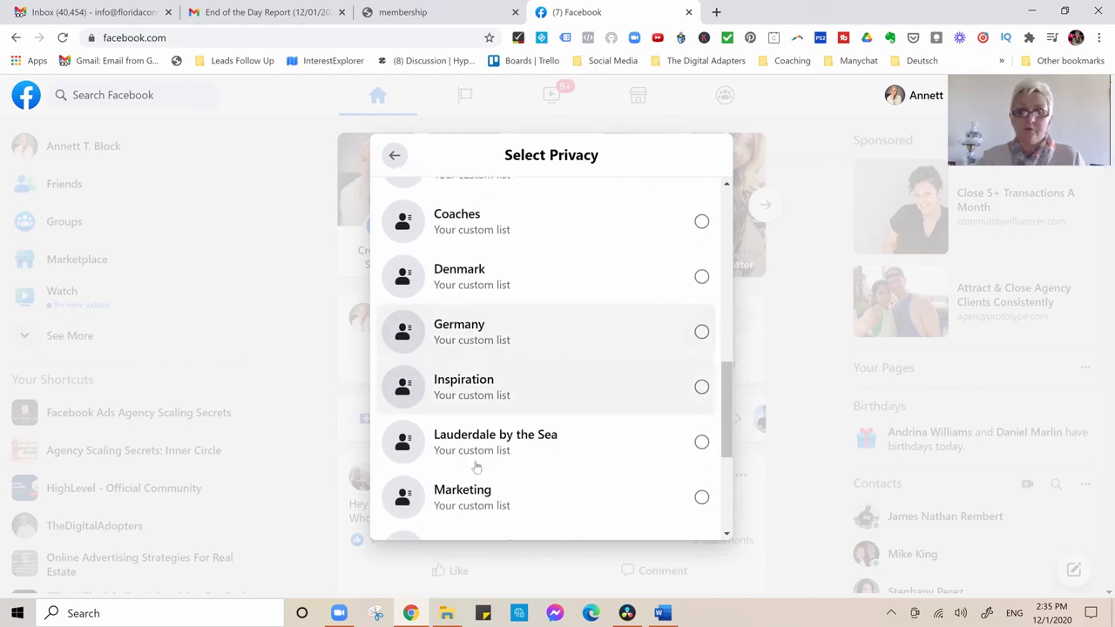
pyautogui.scroll(-2, 726, 446)
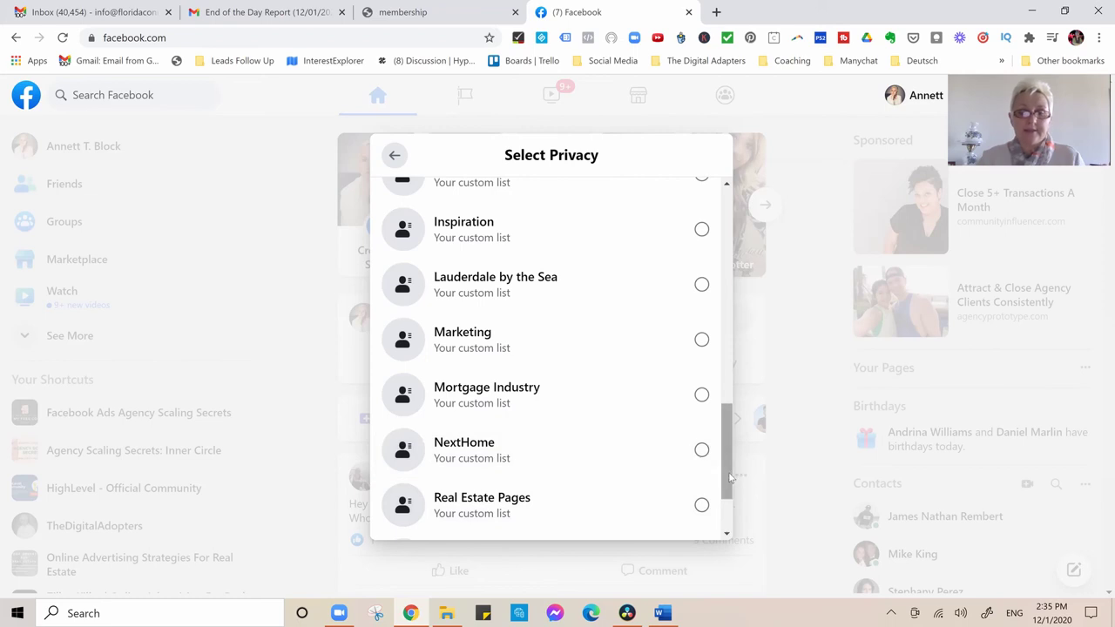
pyautogui.scroll(-2, 727, 470)
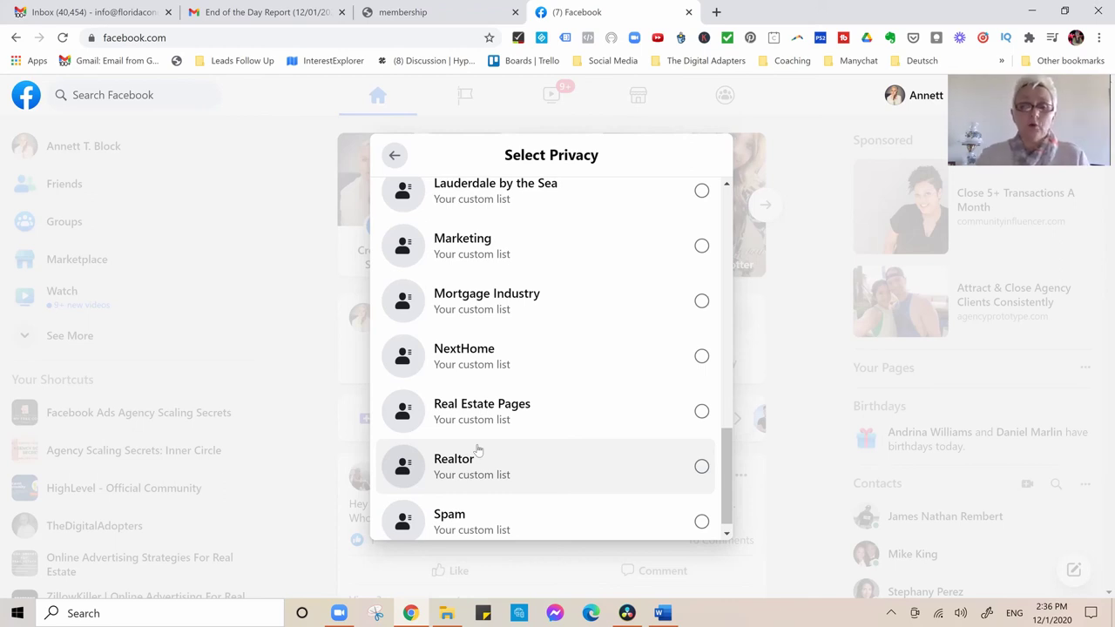
pyautogui.moveTo(726, 505)
pyautogui.mouseDown()
pyautogui.moveTo(742, 314)
pyautogui.moveTo(711, 497)
pyautogui.mouseUp()
pyautogui.scroll(-1, 711, 496)
pyautogui.scroll(-1, 721, 492)
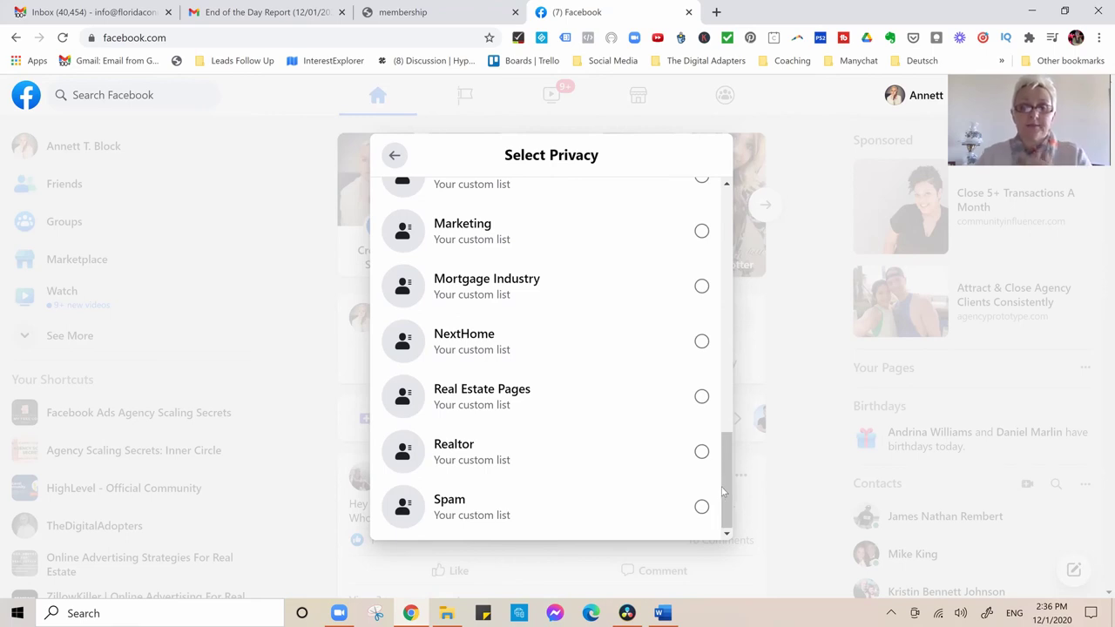
pyautogui.moveTo(732, 497); pyautogui.dragTo(670, 273)
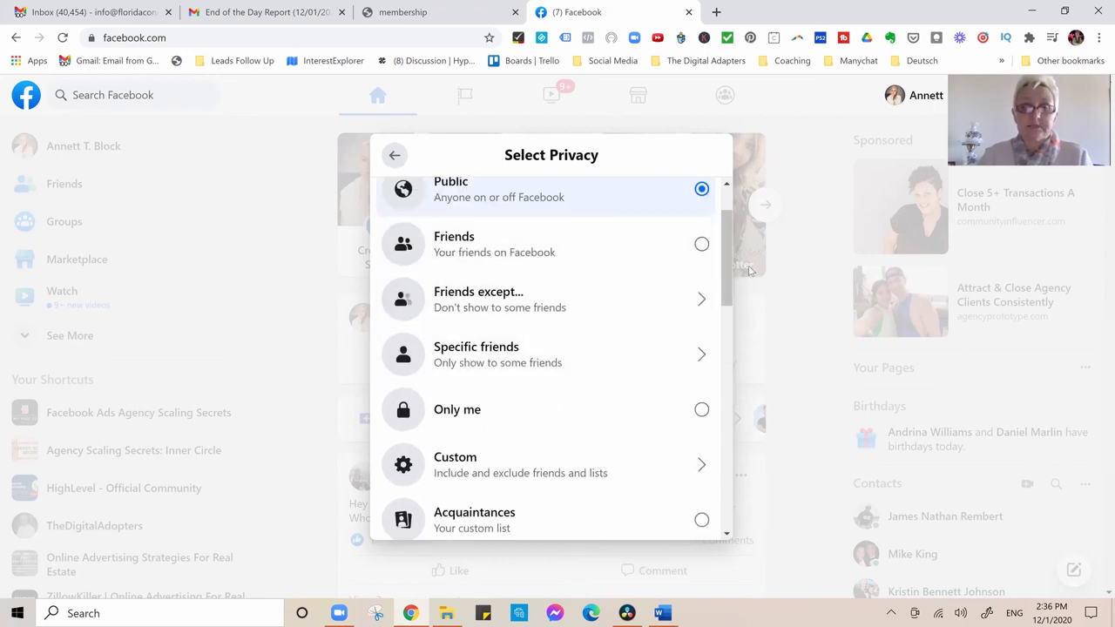
pyautogui.moveTo(729, 277); pyautogui.dragTo(728, 290)
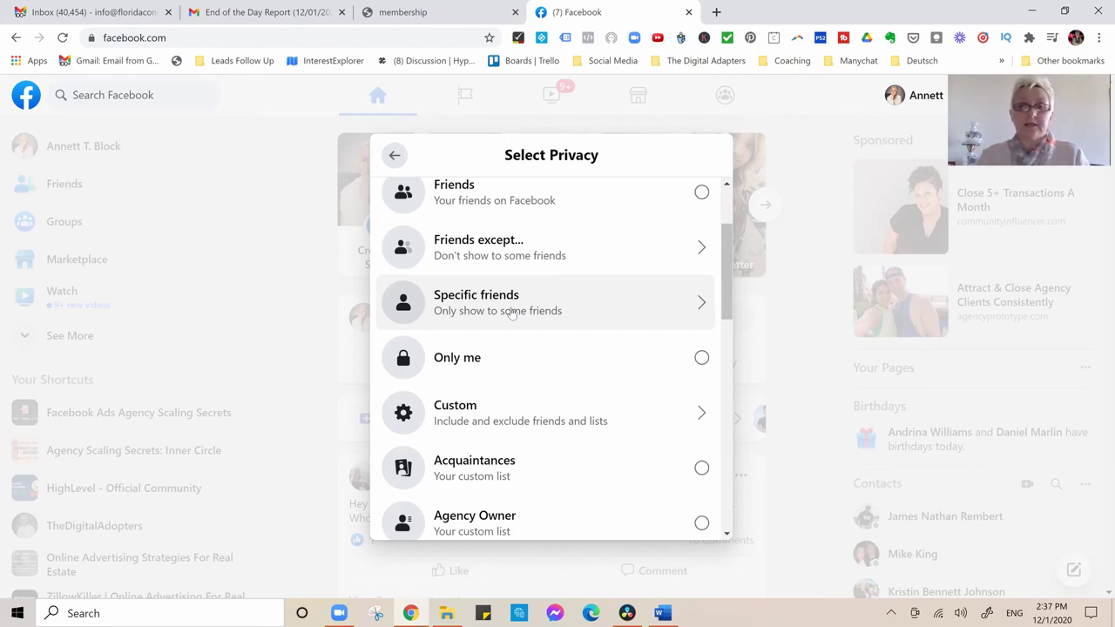
# Step: Back out of the audience choices and close the 'test' composer unposted
pyautogui.click(396, 155)
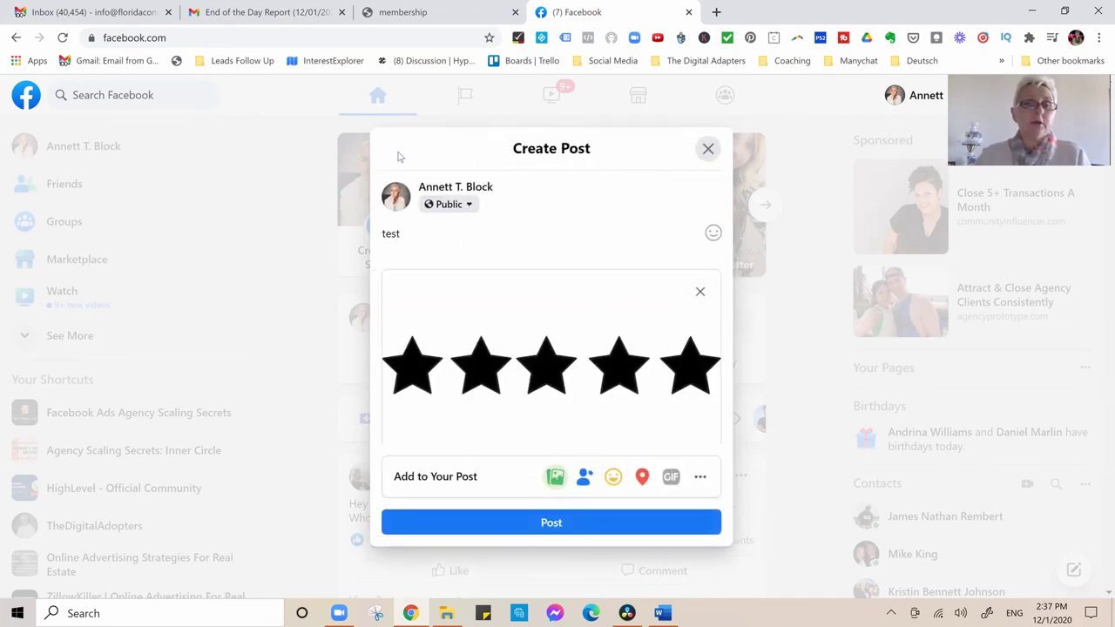
pyautogui.click(707, 149)
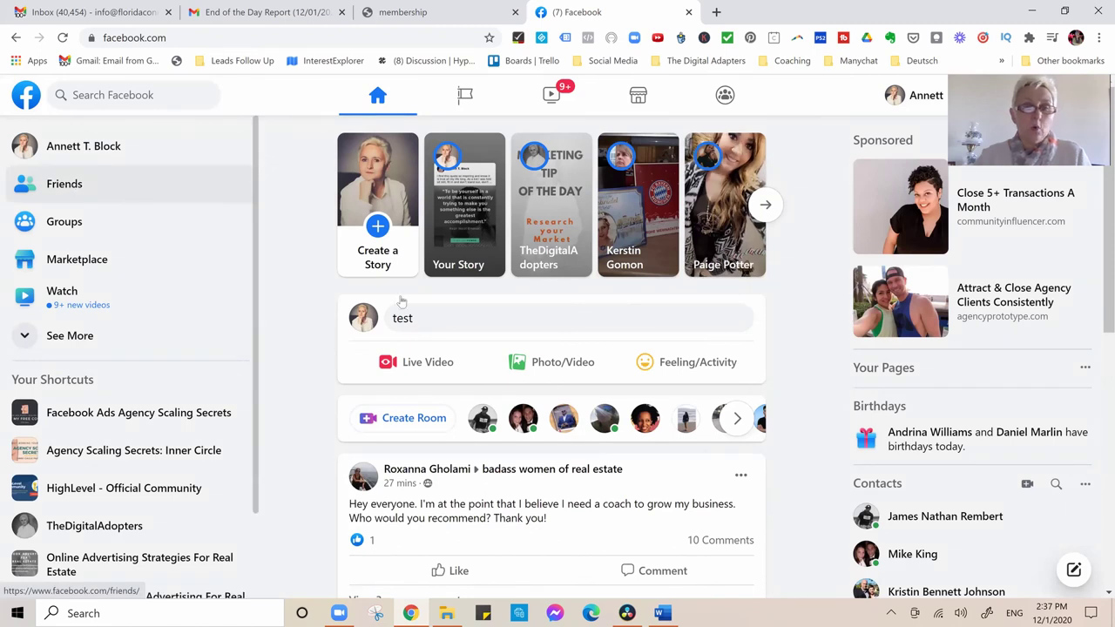
pyautogui.scroll(-1, 1097, 281)
pyautogui.scroll(-5, 1097, 280)
pyautogui.scroll(-6, 1097, 440)
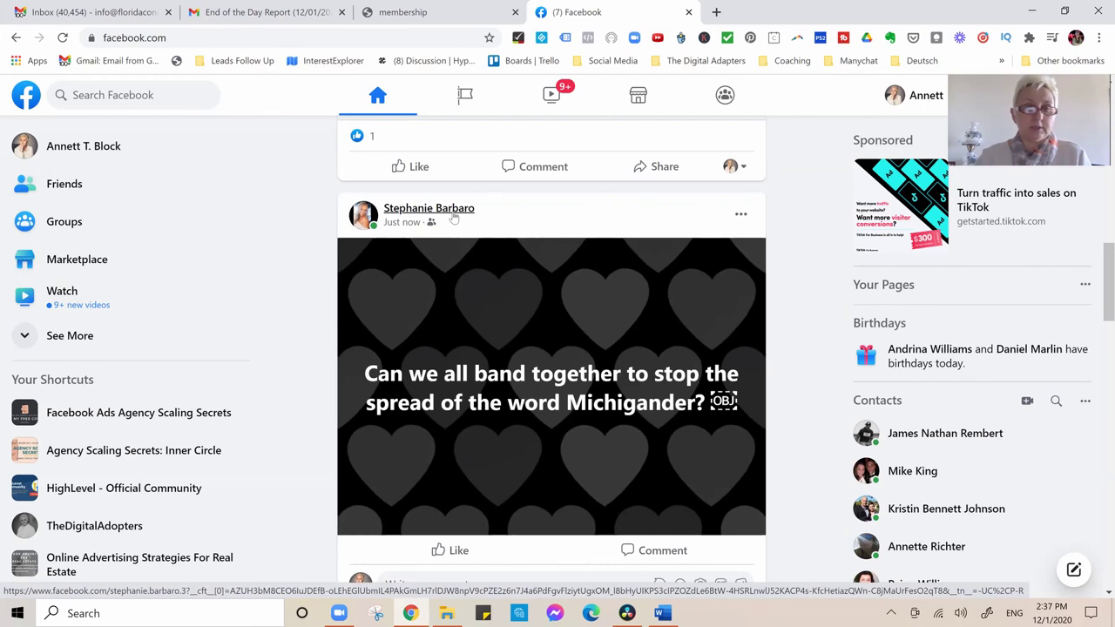
# Step: Check a feed friend's Edit Friend List, where only Realtor is ticked, and close it
pyautogui.moveTo(449, 214)
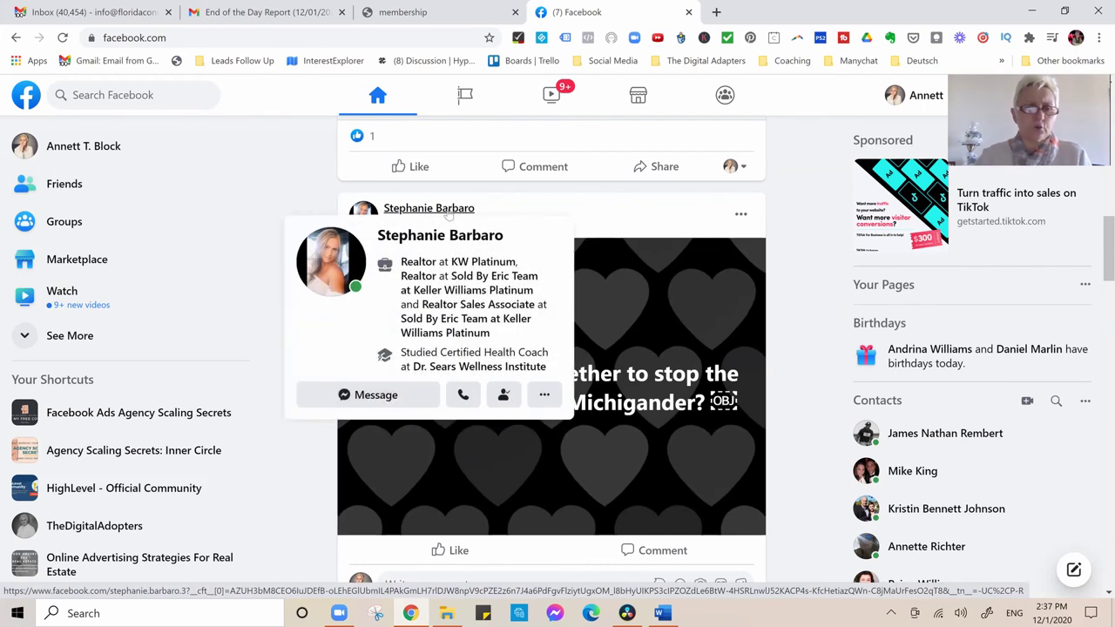
pyautogui.click(504, 396)
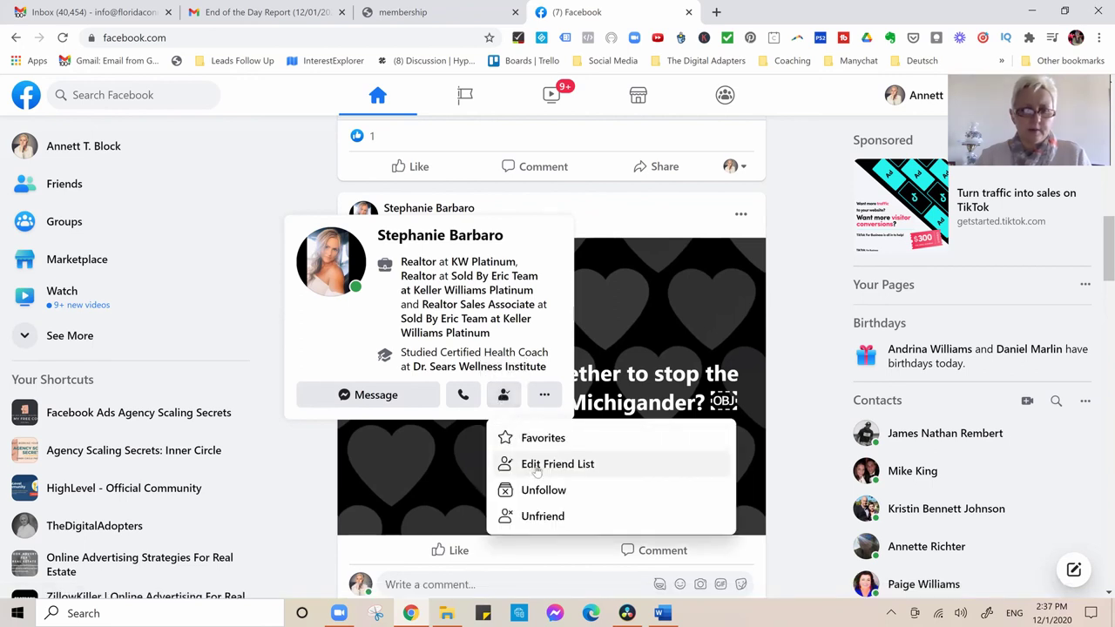
pyautogui.click(575, 466)
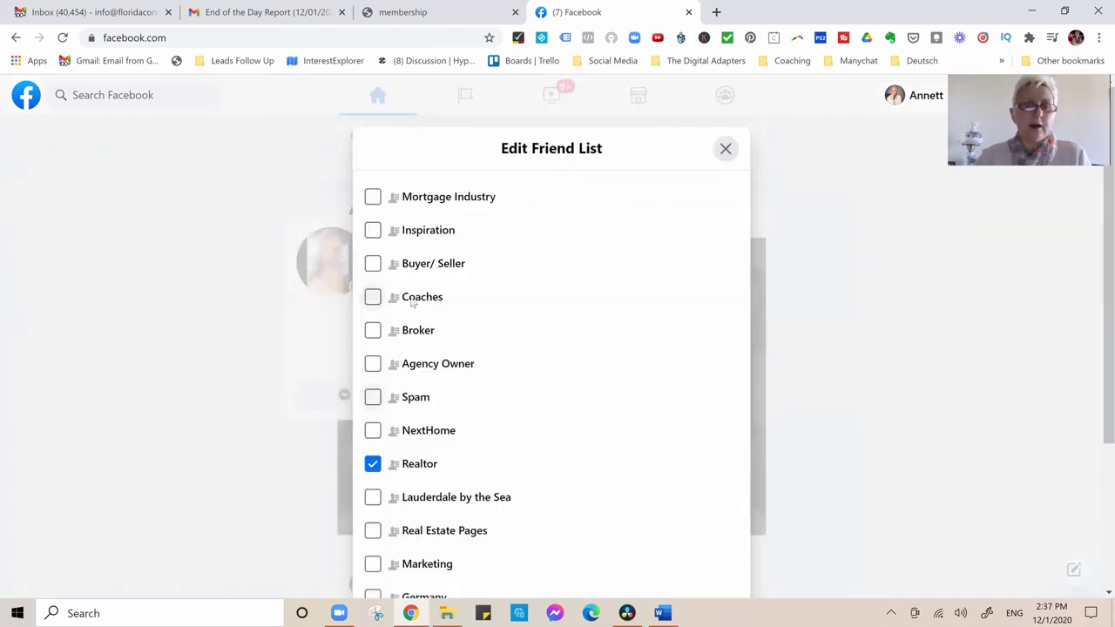
pyautogui.scroll(-2, 380, 275)
pyautogui.scroll(2, 410, 305)
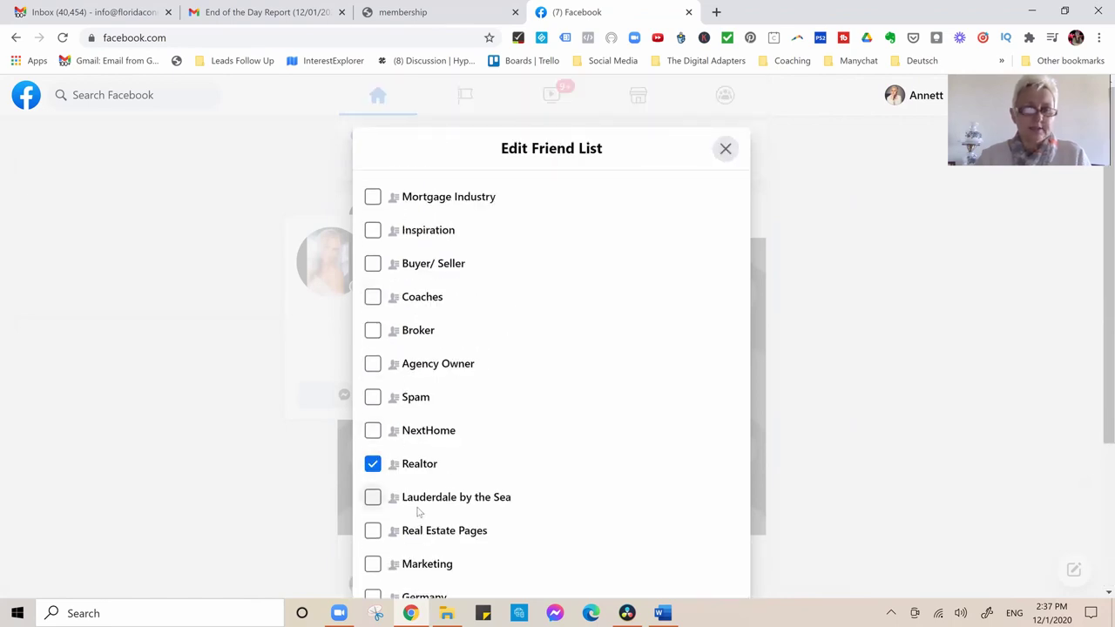
pyautogui.click(810, 410)
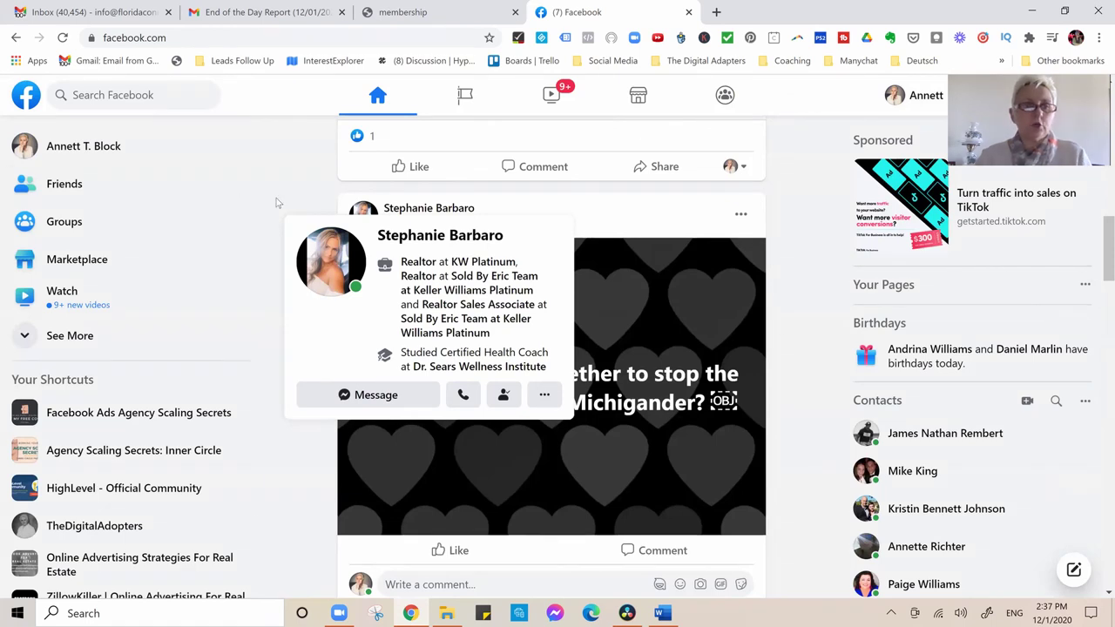
# Step: Go to Friends leaving the unsent draft, return Home, then head to Friends again
pyautogui.click(86, 188)
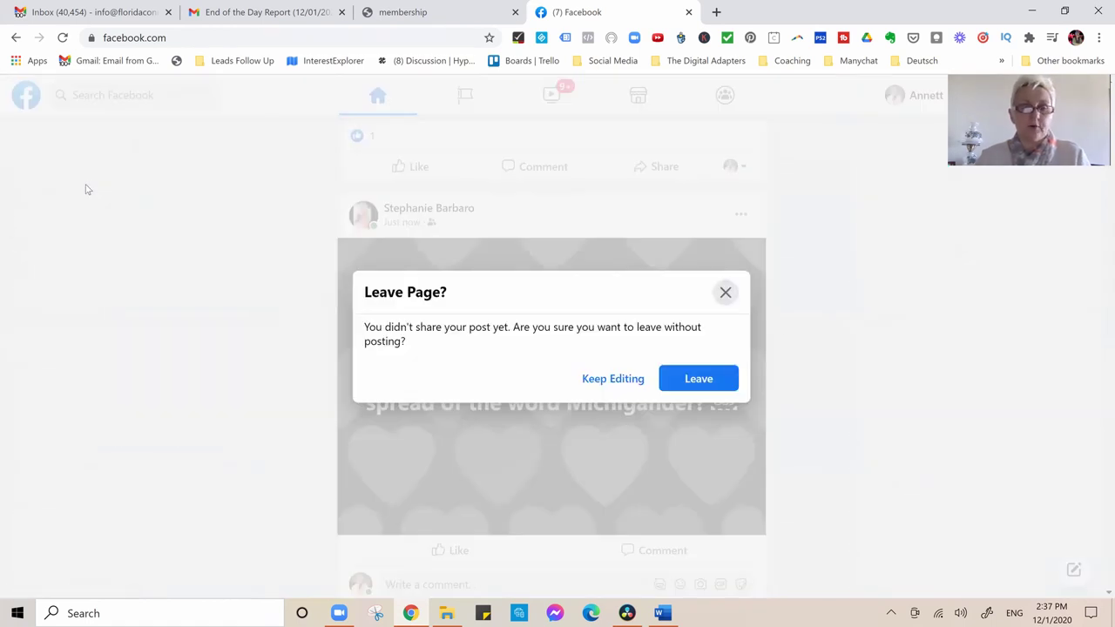
pyautogui.click(684, 383)
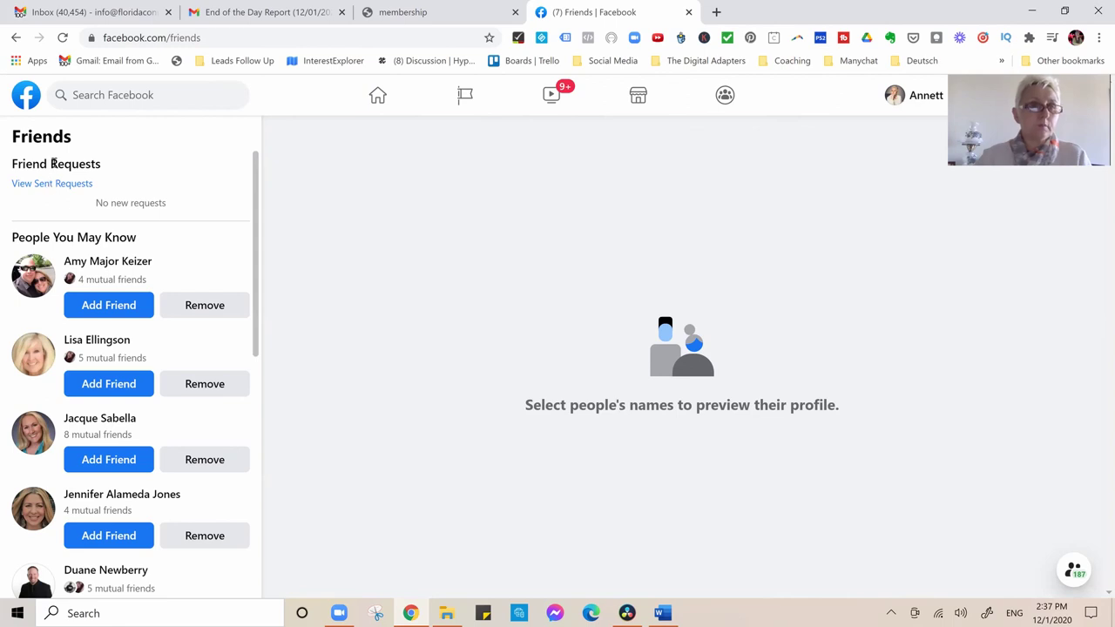
pyautogui.click(378, 100)
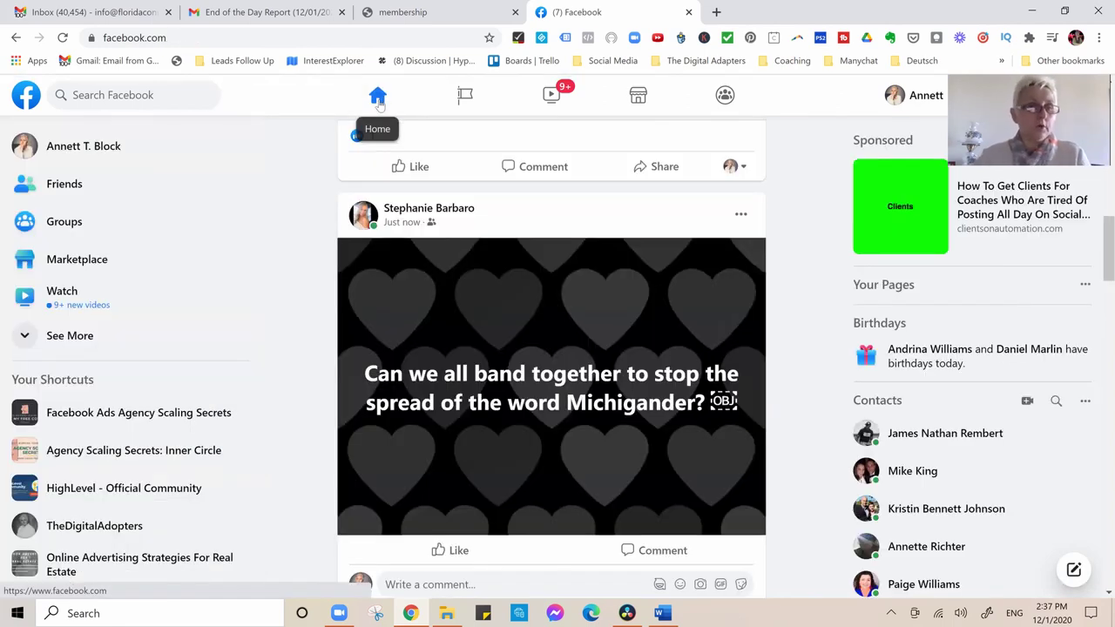
pyautogui.click(63, 188)
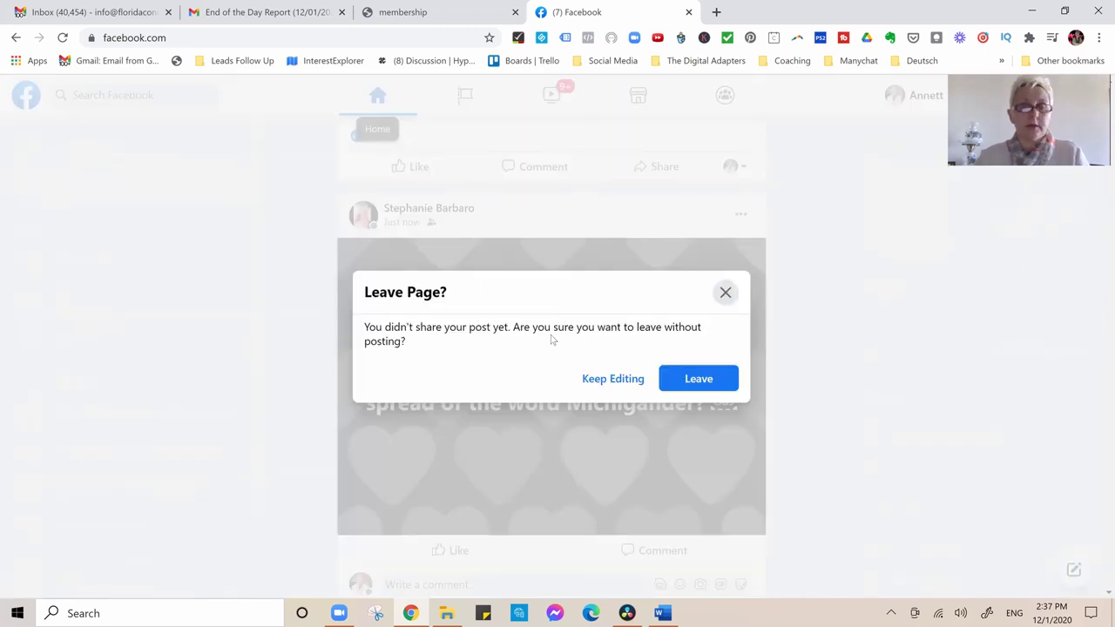
# Step: Confirm discarding the draft, browse People You May Know, then go back to the home feed
pyautogui.click(689, 380)
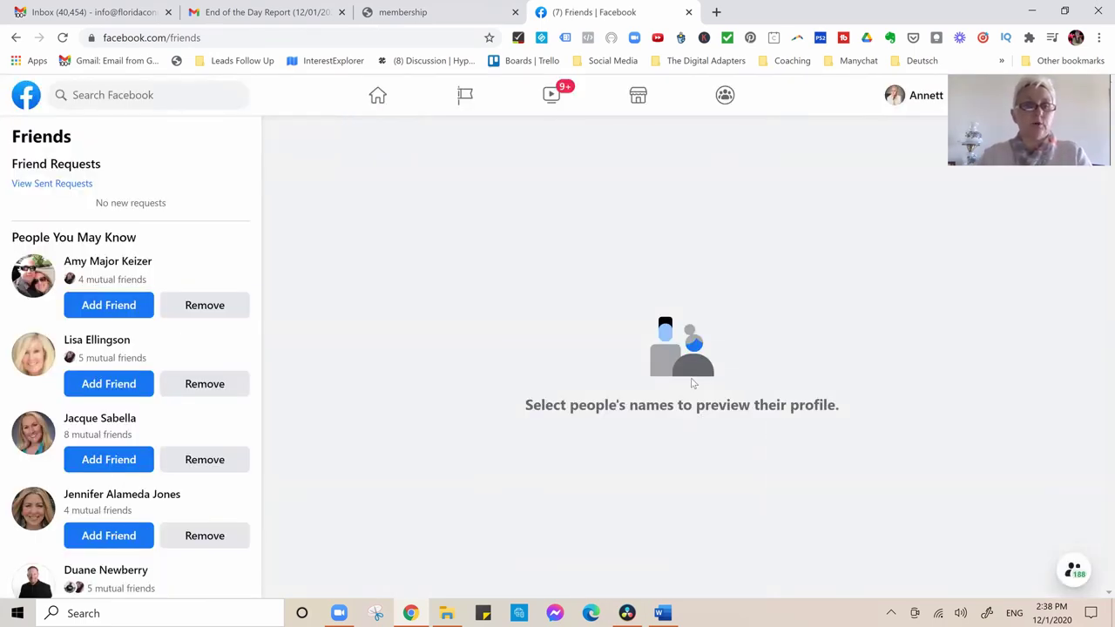
pyautogui.scroll(-5, 179, 262)
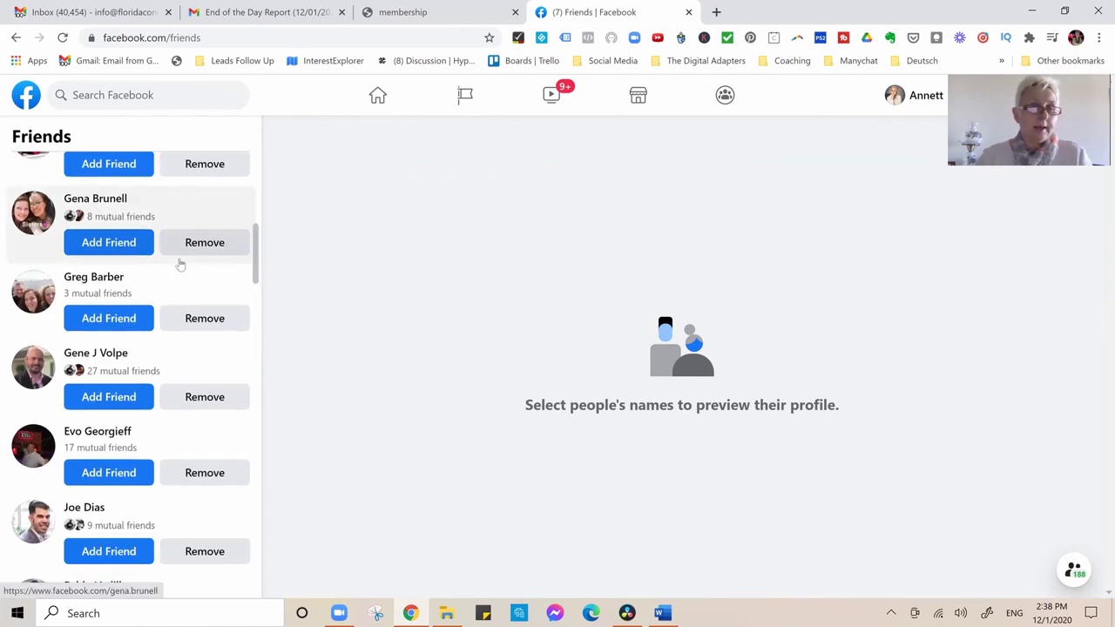
pyautogui.scroll(5, 180, 264)
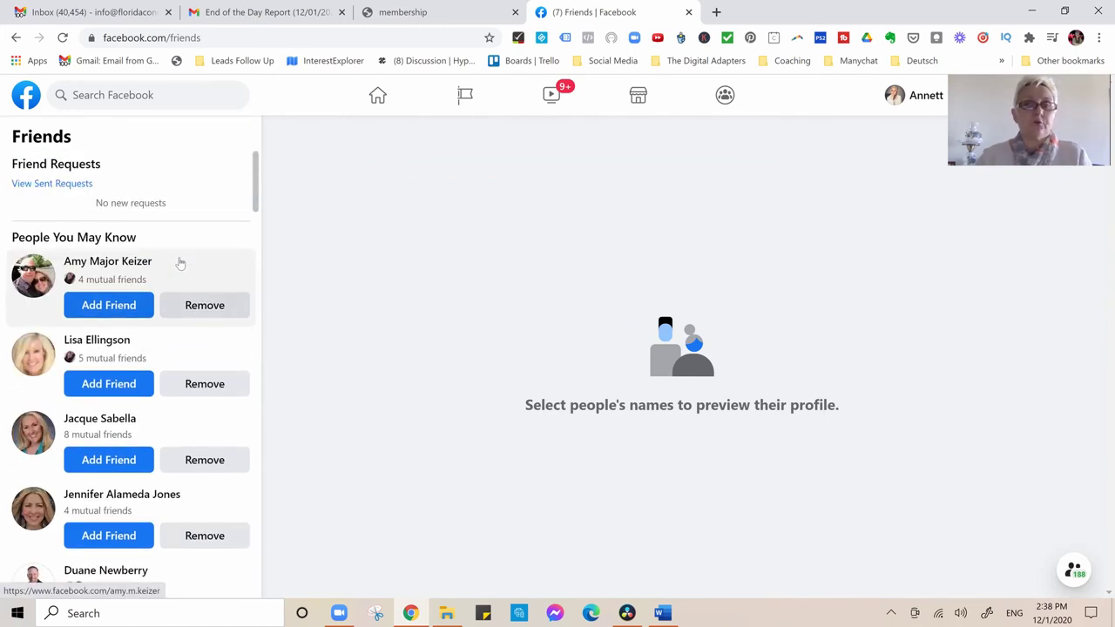
pyautogui.click(379, 103)
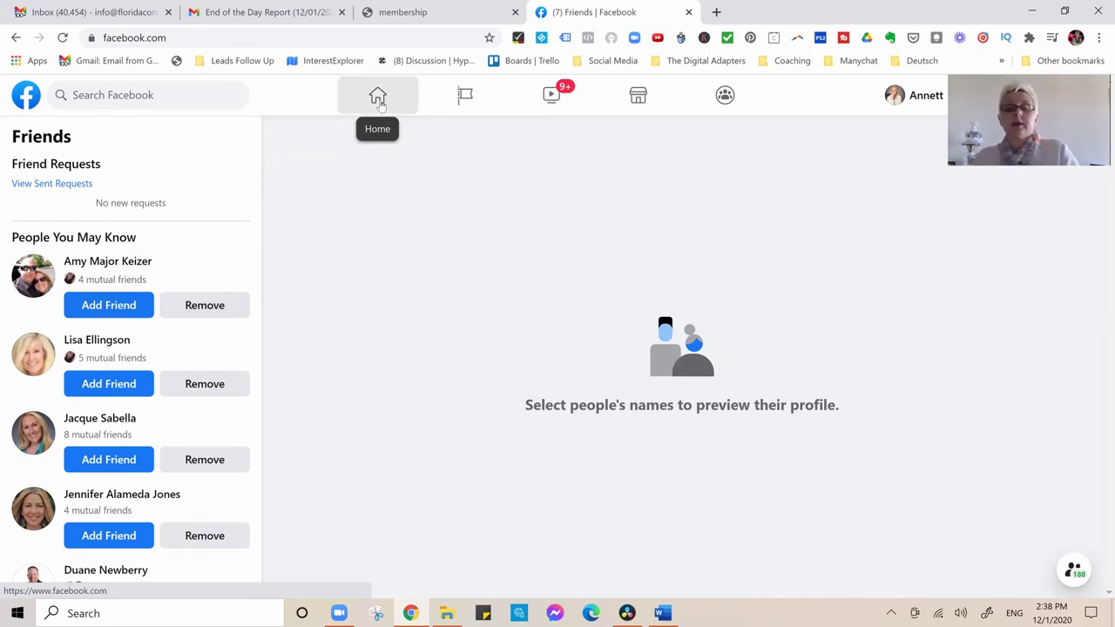